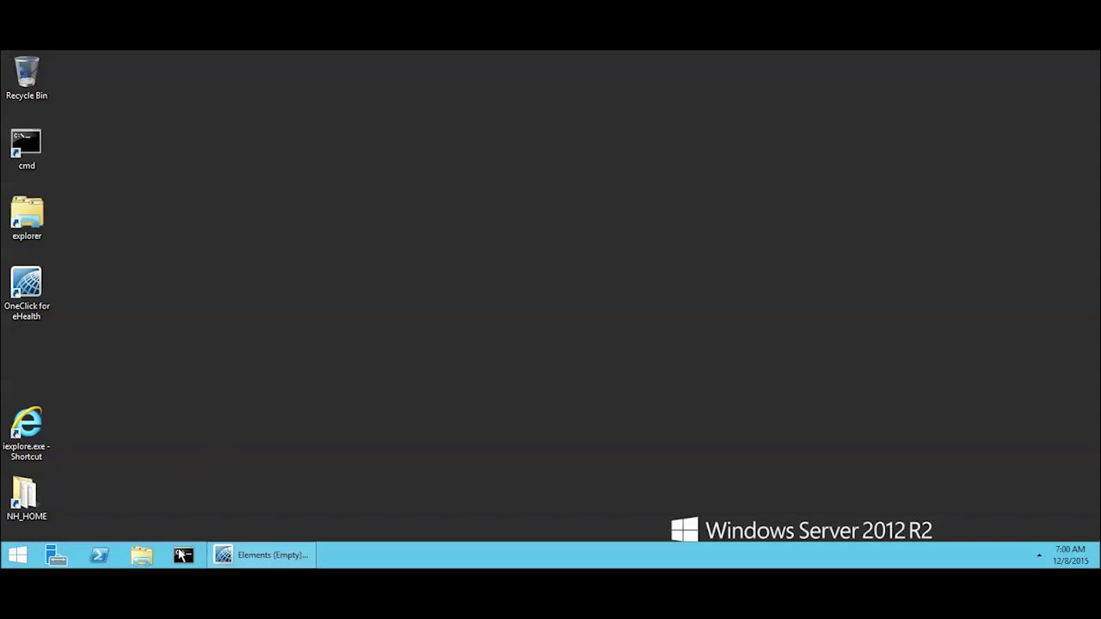
Step: Ping verri01 from an administrator Command Prompt
click(183, 557)
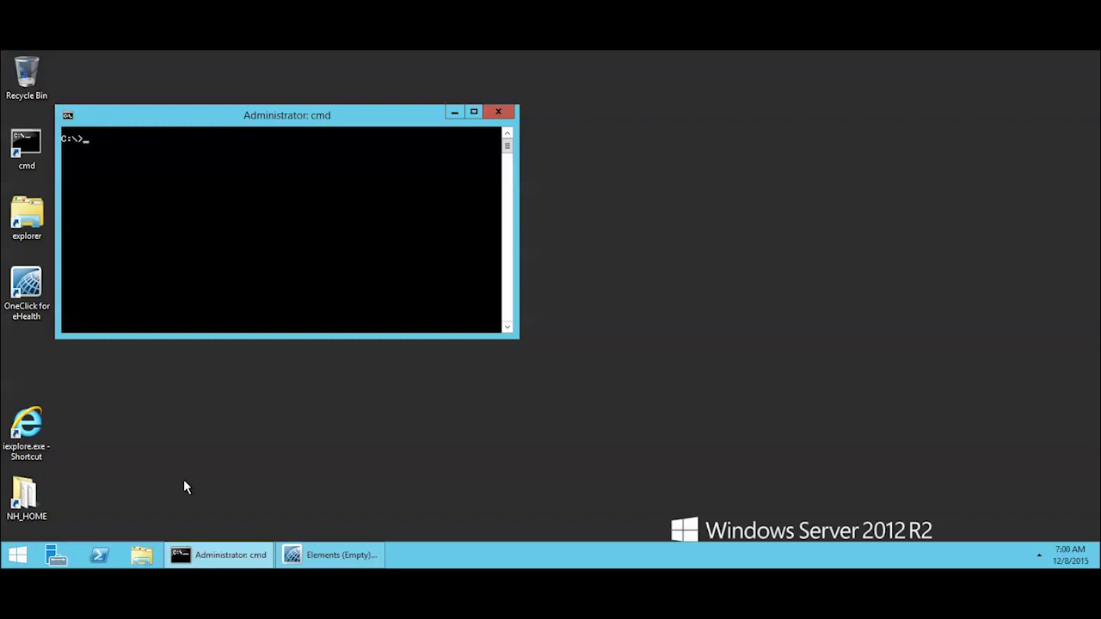
text(ping verri01)
key(Return)
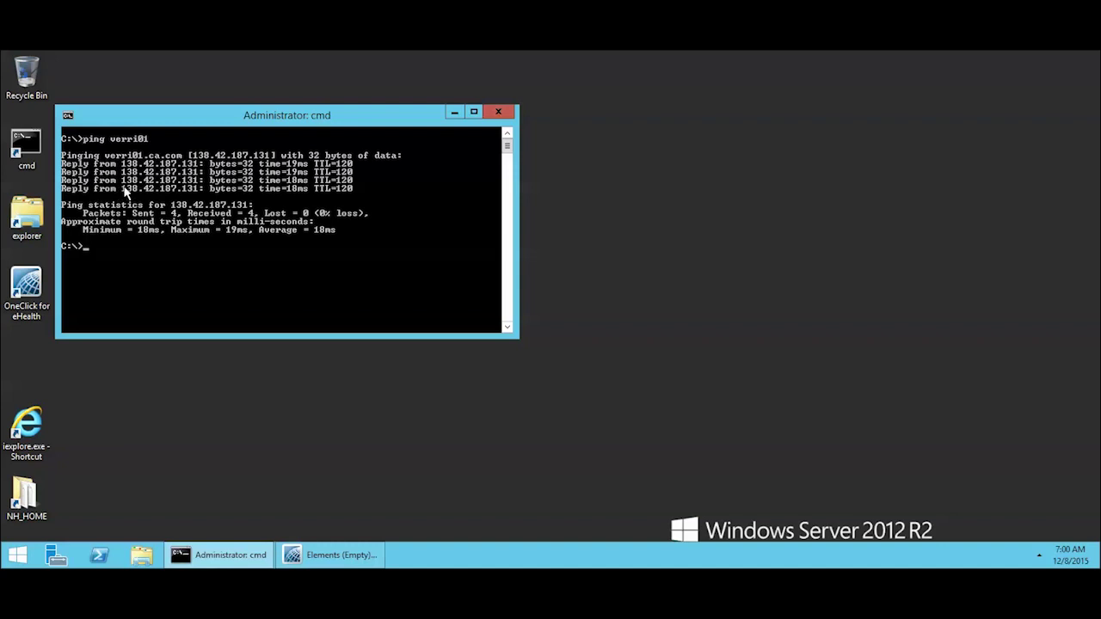
Step: Copy the reply address 138.42.187.131 from the console output
drag(123, 189, 201, 189)
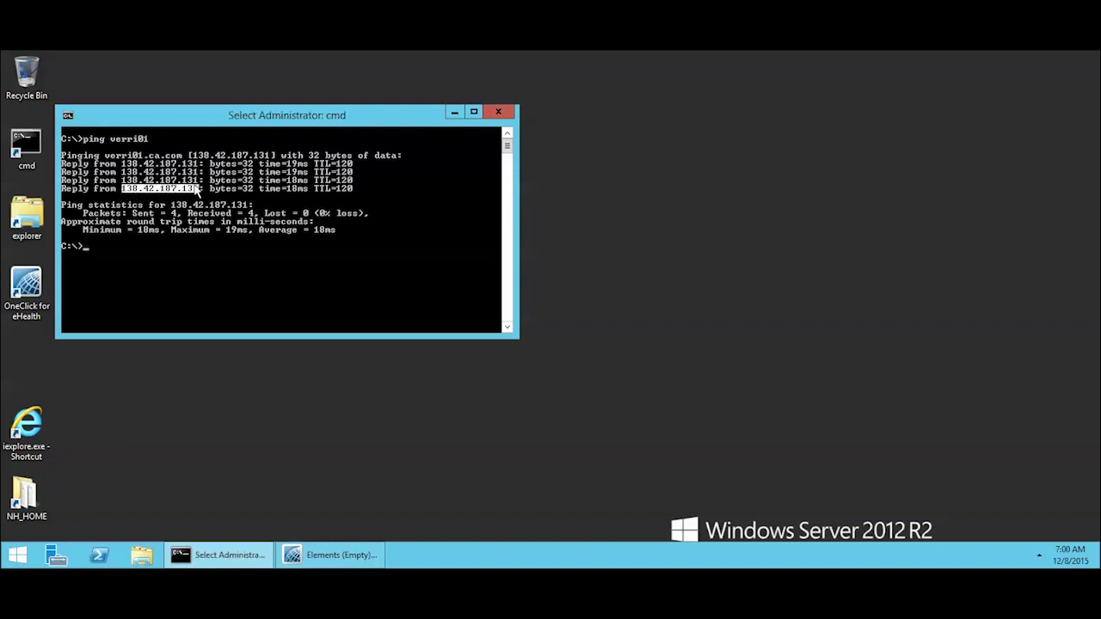
click(68, 116)
mouse_move(117, 230)
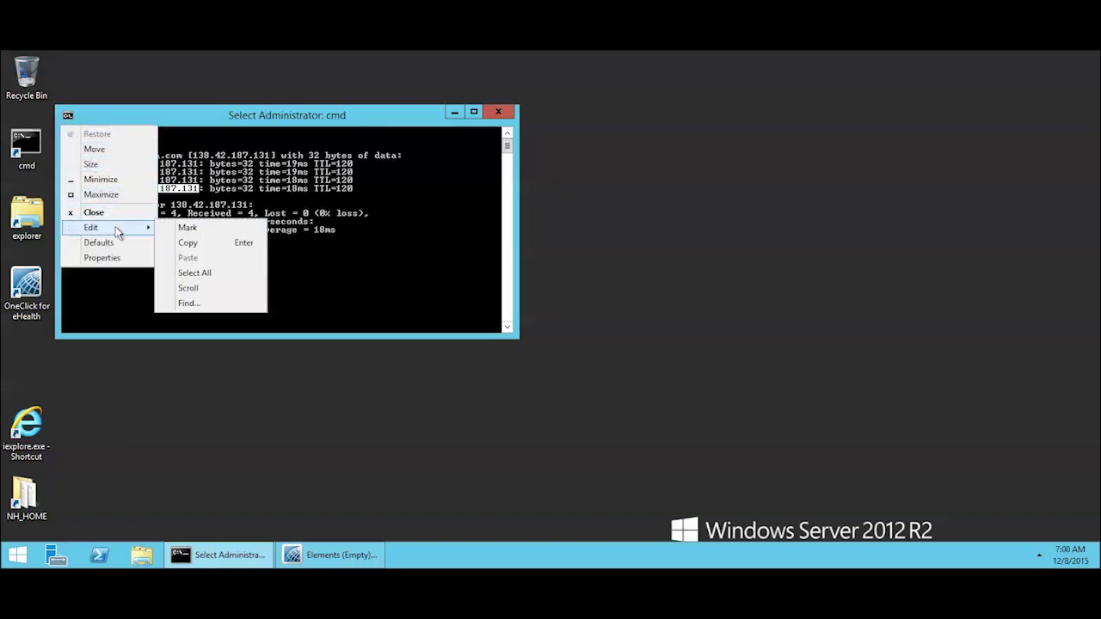
click(187, 242)
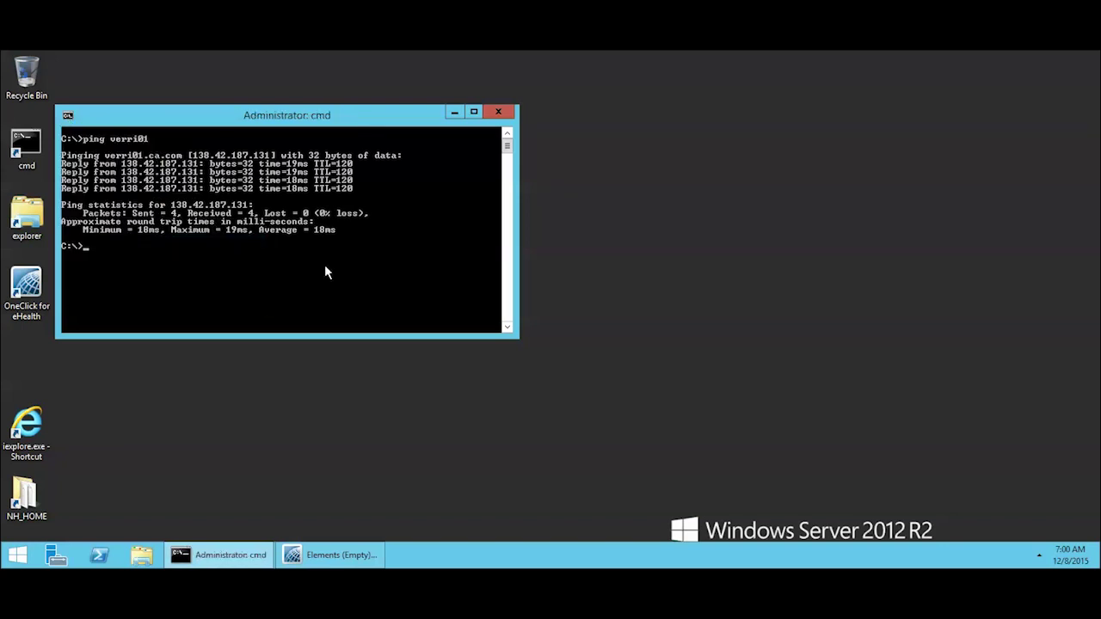
Step: Minimise the console and show OneClick's empty Element Configuration > Resource Discovery > Policies list
click(455, 115)
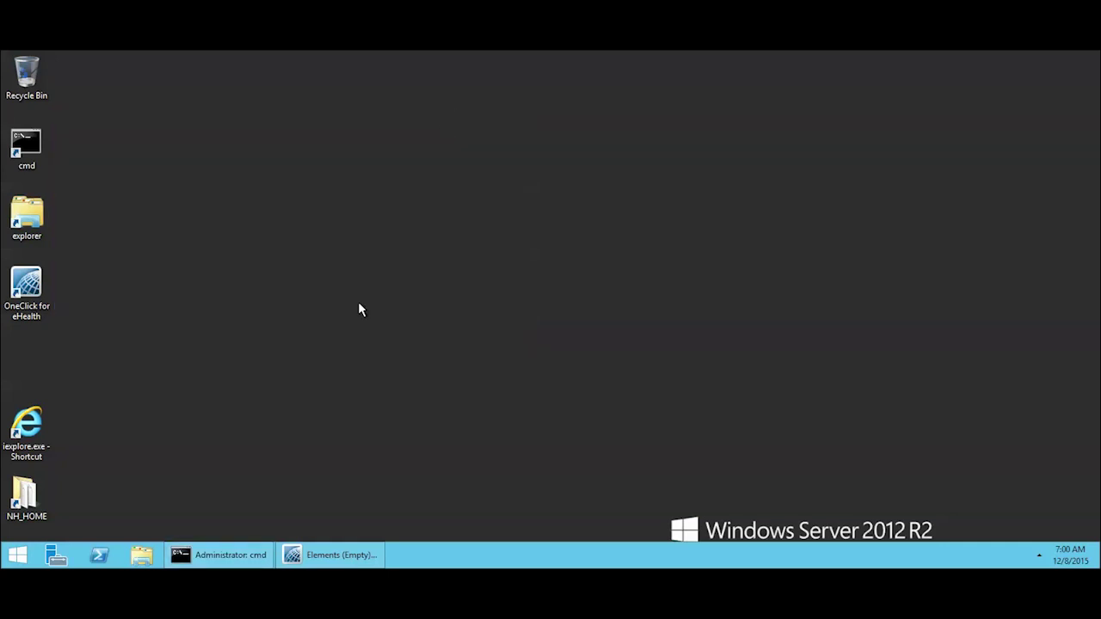
click(334, 561)
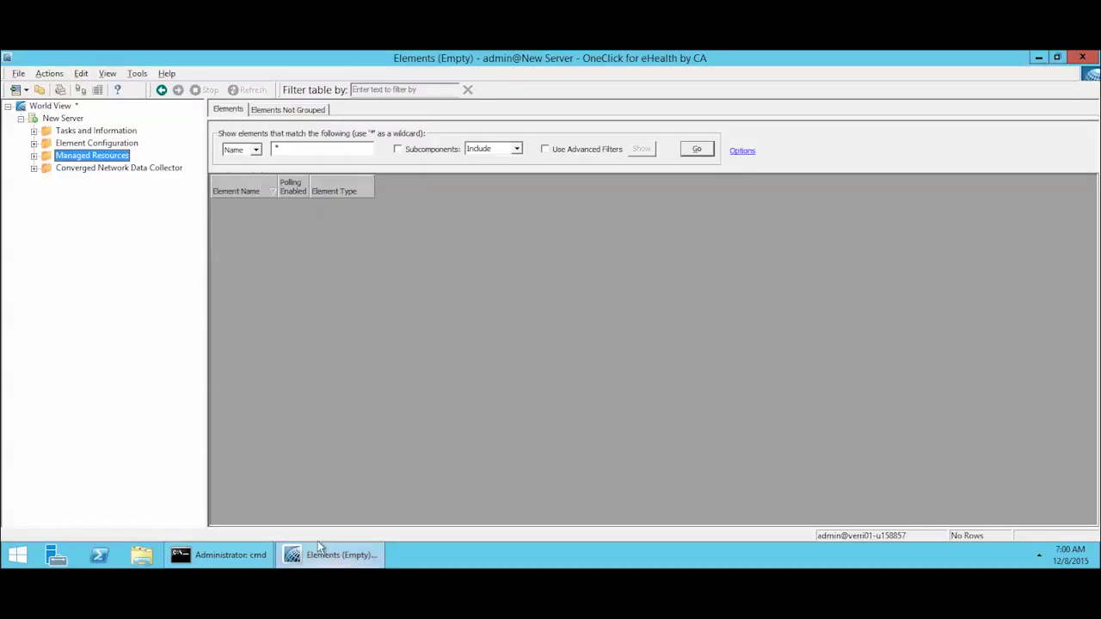
click(35, 155)
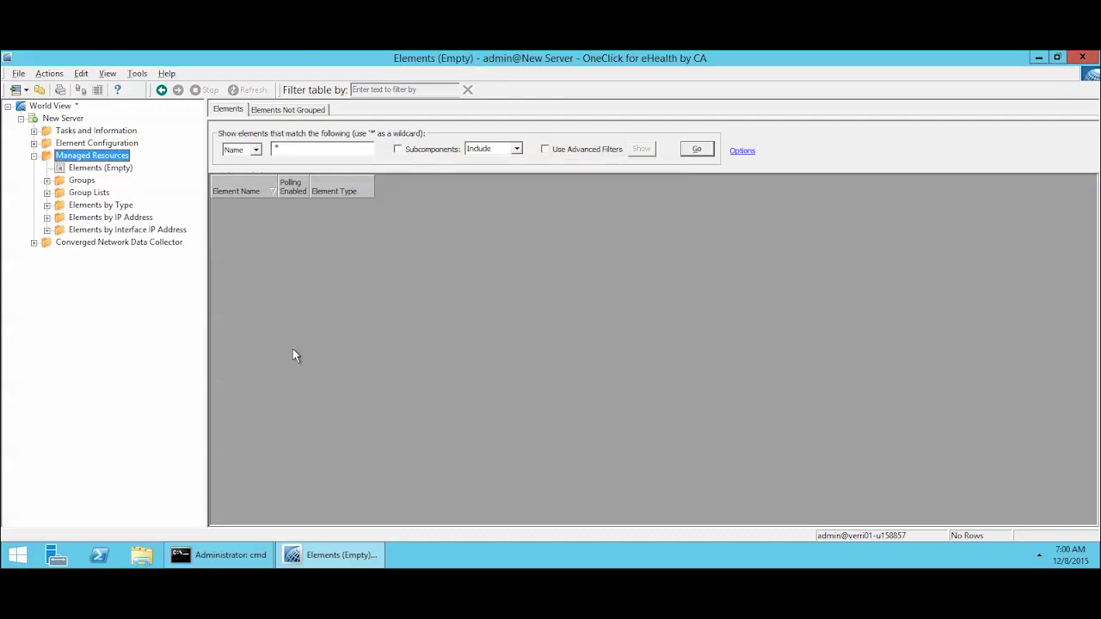
click(34, 143)
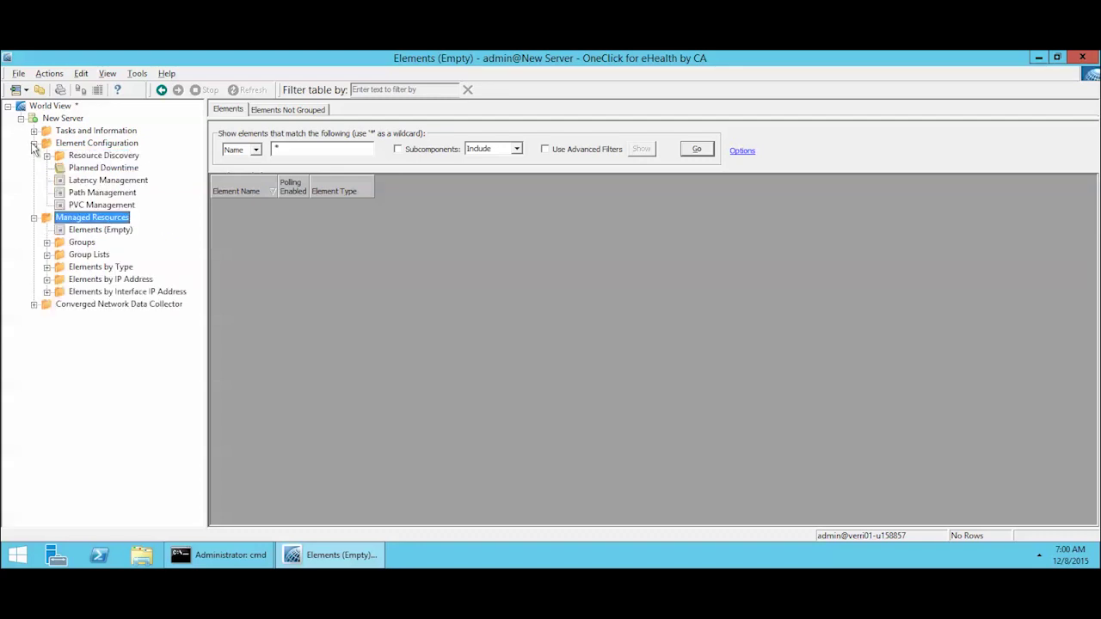
click(47, 156)
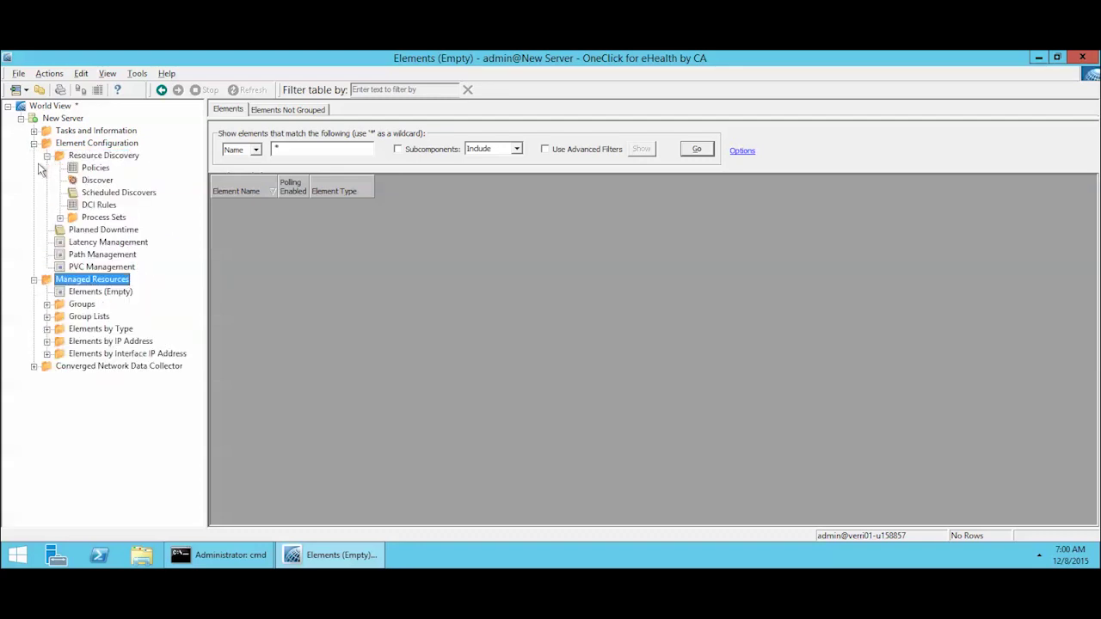
click(93, 168)
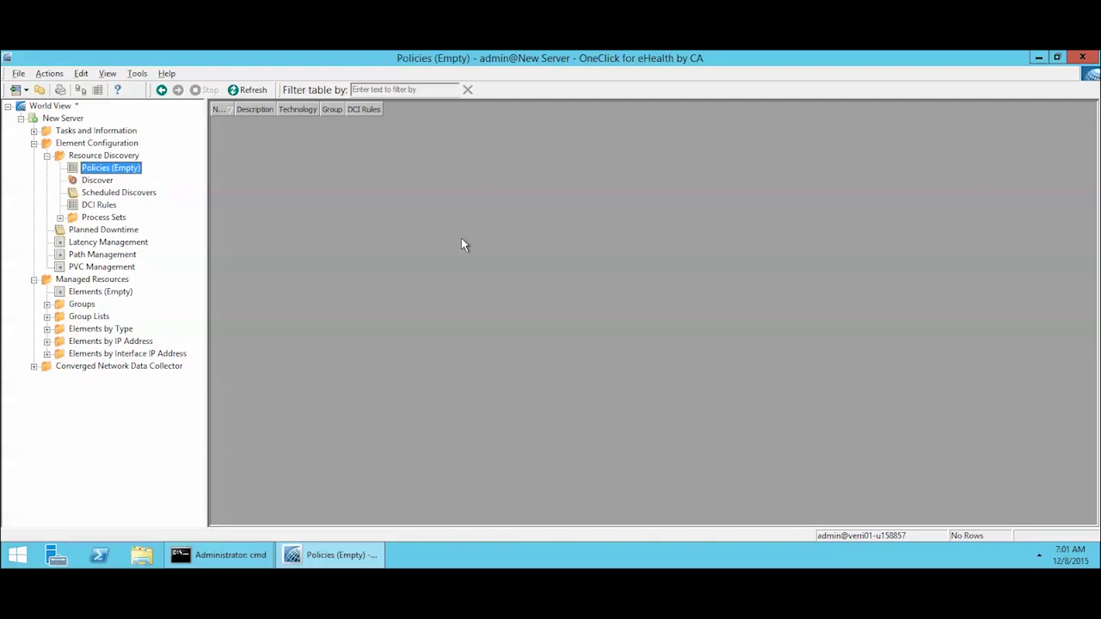
Step: Start a new discovery policy named 'server' with System as its technology
right_click(287, 172)
click(335, 198)
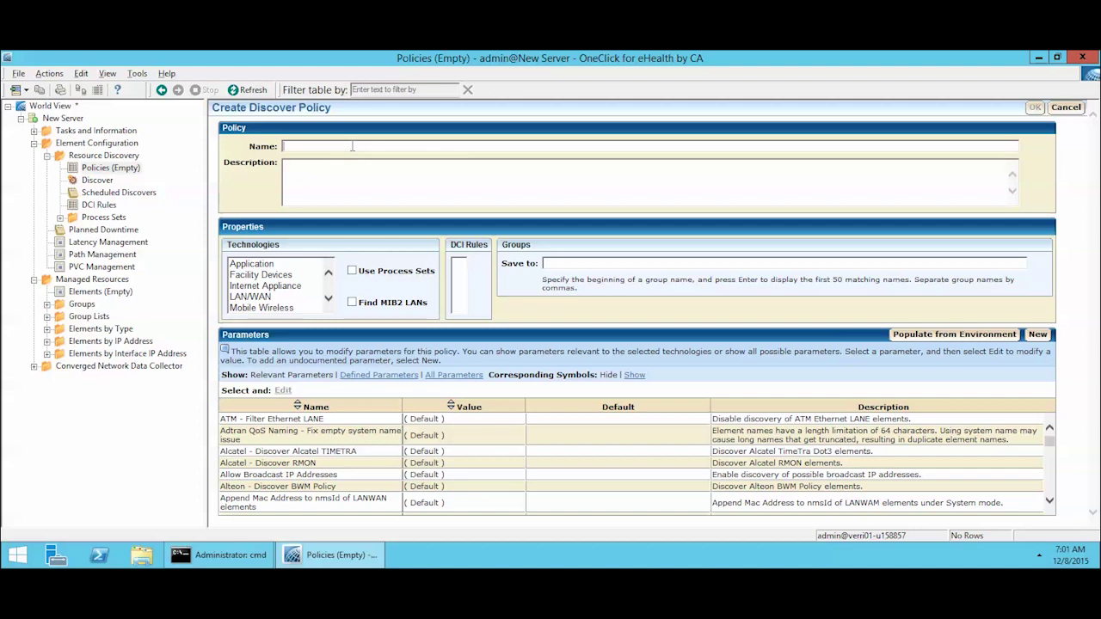
text(server)
click(284, 275)
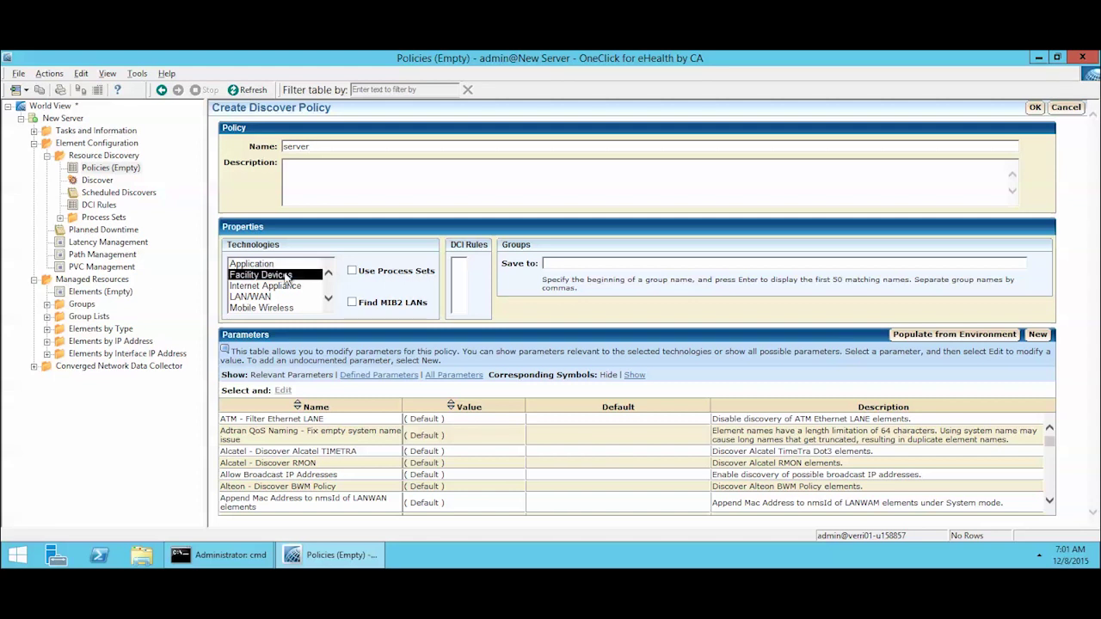
click(328, 298)
click(328, 299)
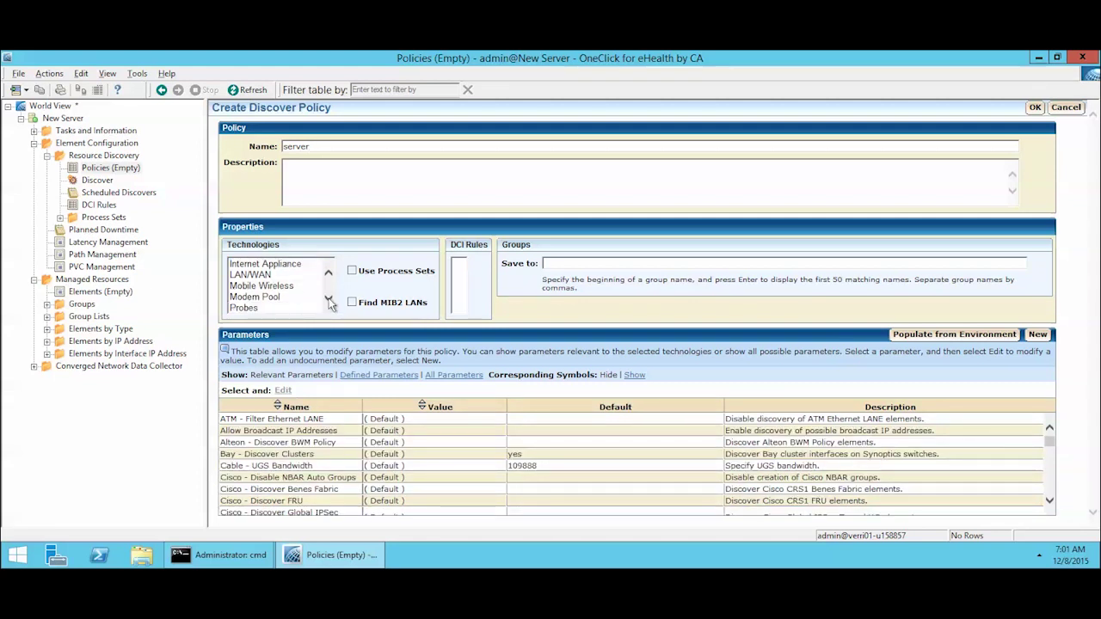
click(328, 298)
click(328, 299)
click(328, 298)
click(328, 299)
click(328, 299)
click(328, 299)
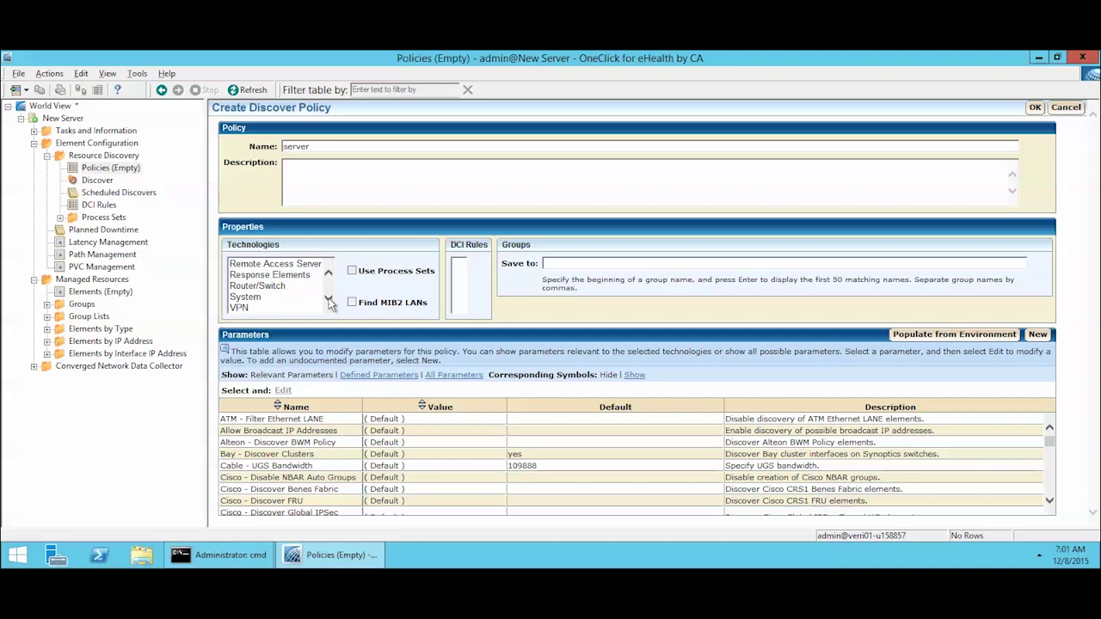
click(261, 298)
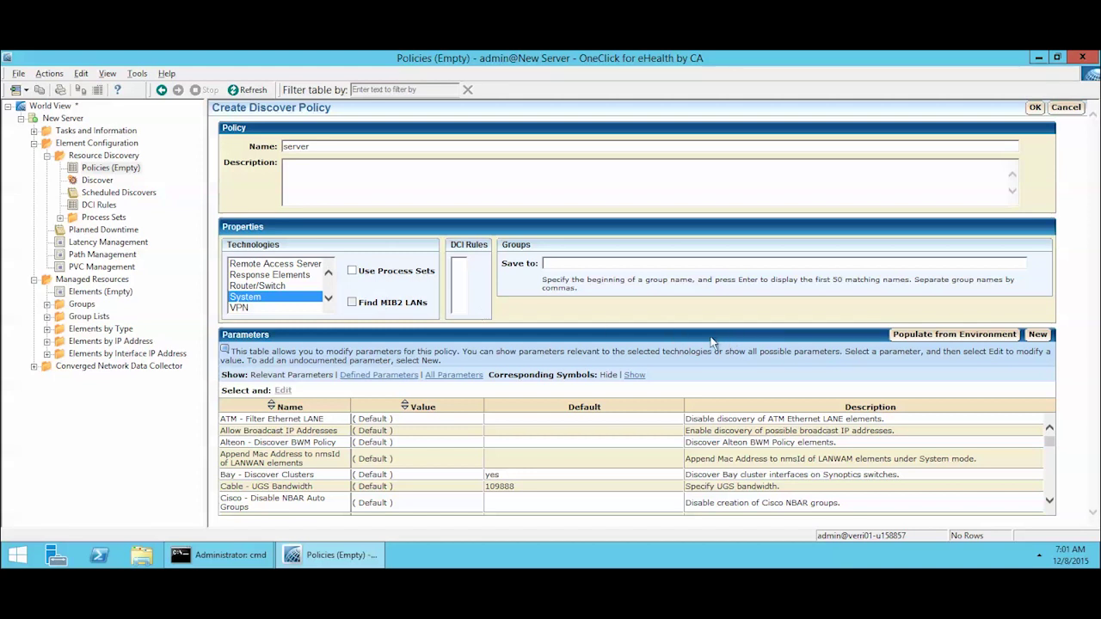
Step: Review the policy parameters, save it, and widen the Name and Technology columns
click(601, 436)
scroll(682, 425, down, 1)
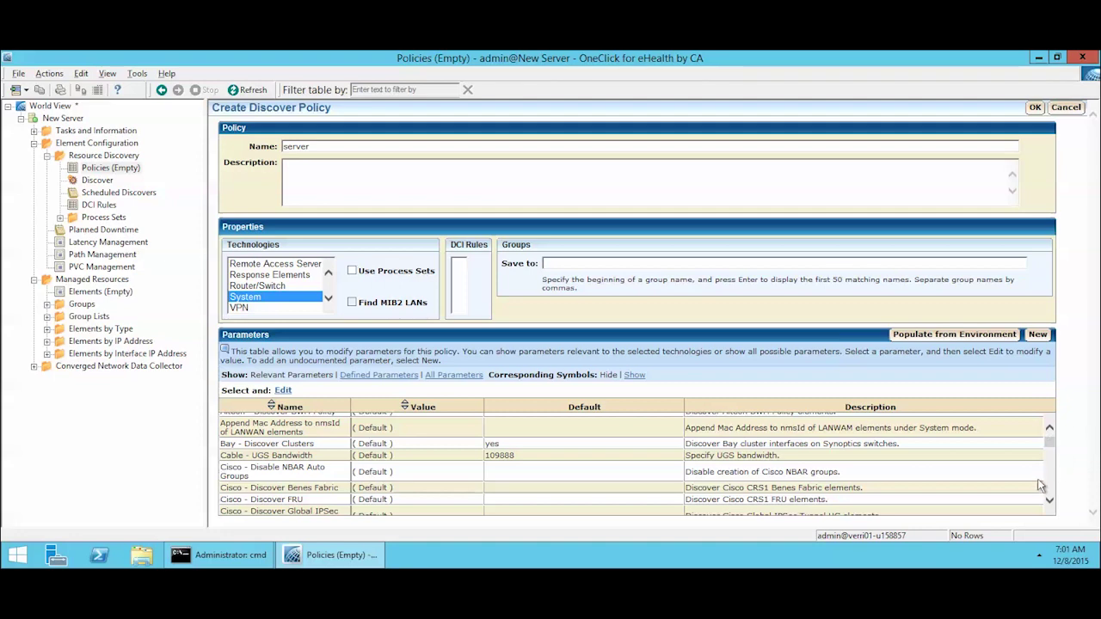
scroll(1036, 489, down, 2)
scroll(935, 467, down, 10)
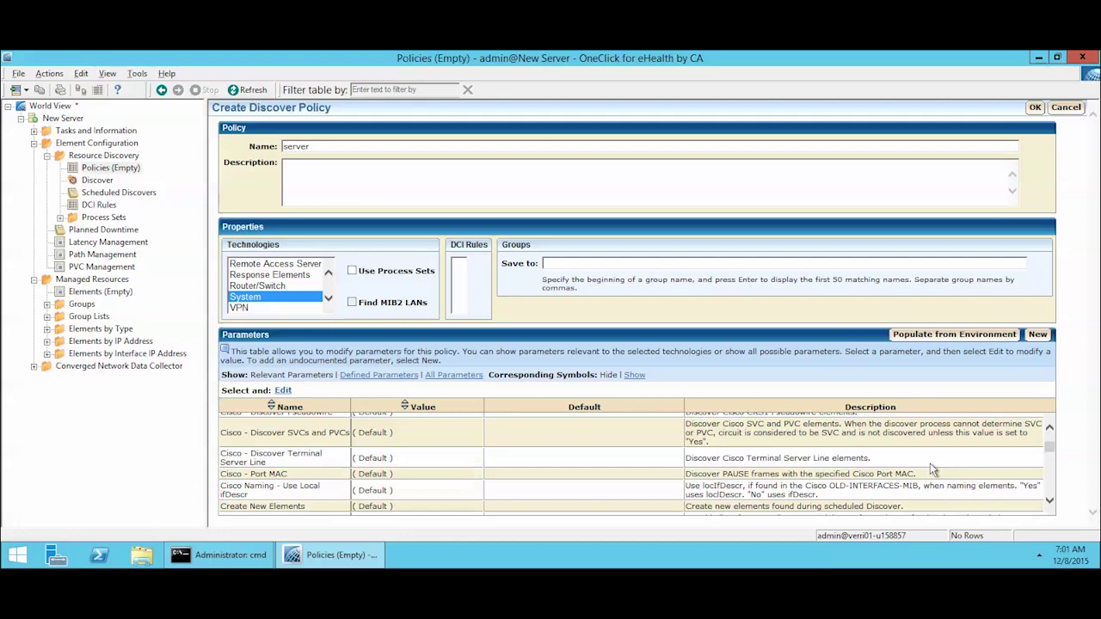
scroll(931, 467, down, 6)
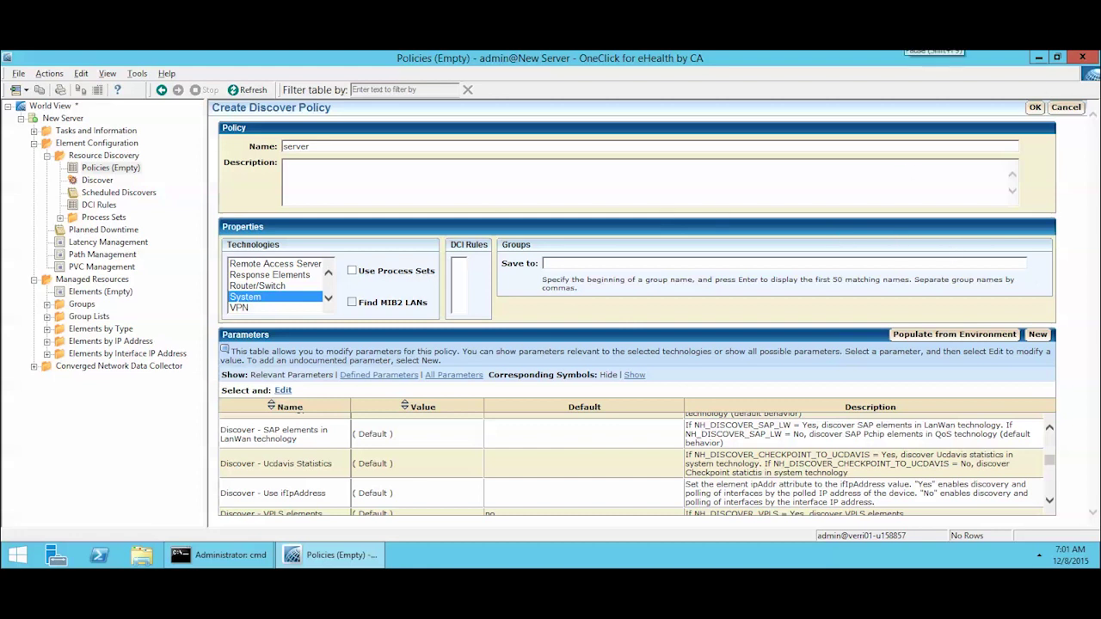
scroll(632, 465, down, 1)
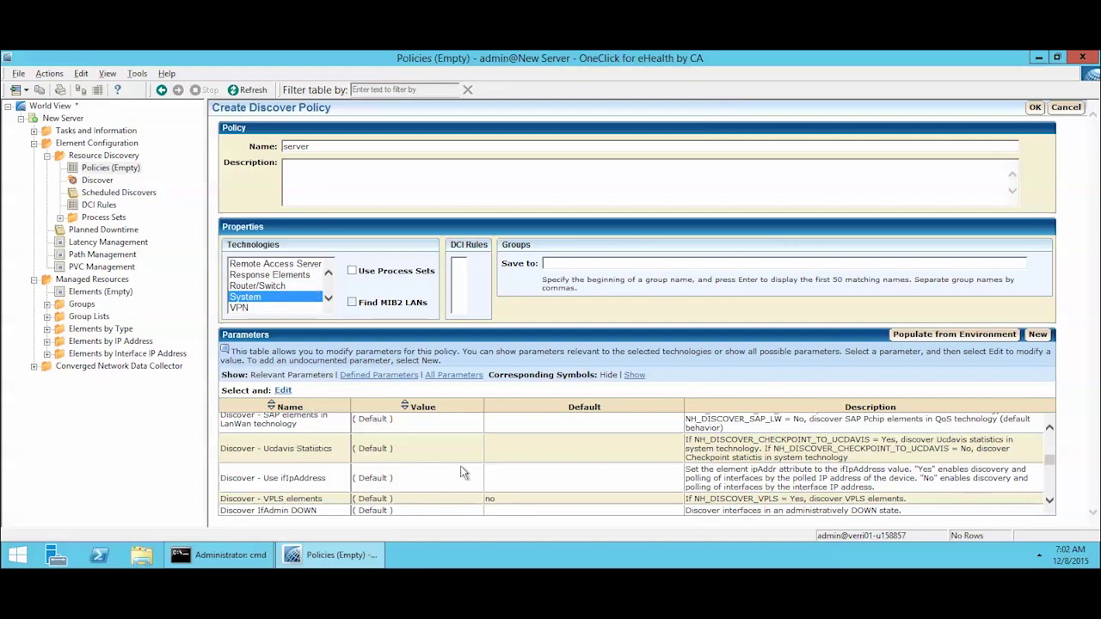
click(1036, 107)
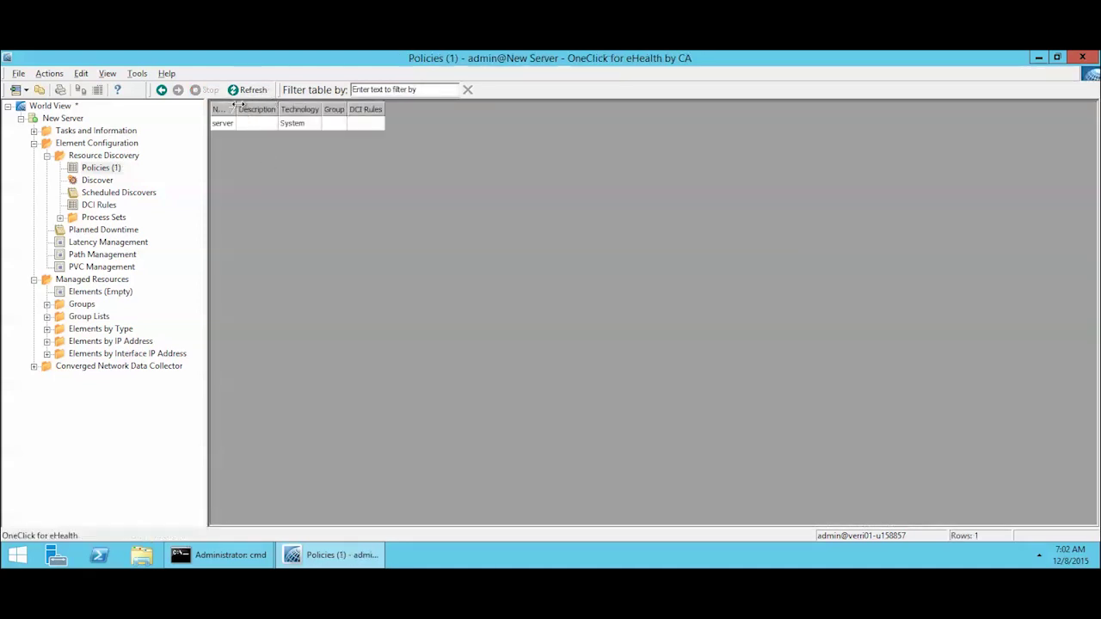
drag(236, 104, 277, 104)
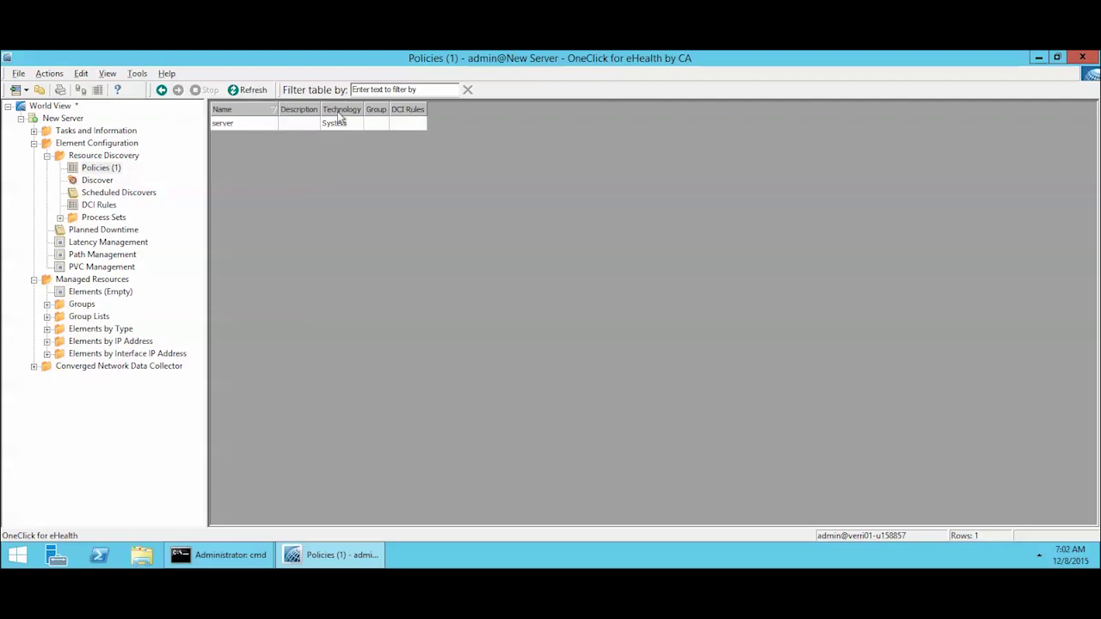
drag(362, 109, 398, 110)
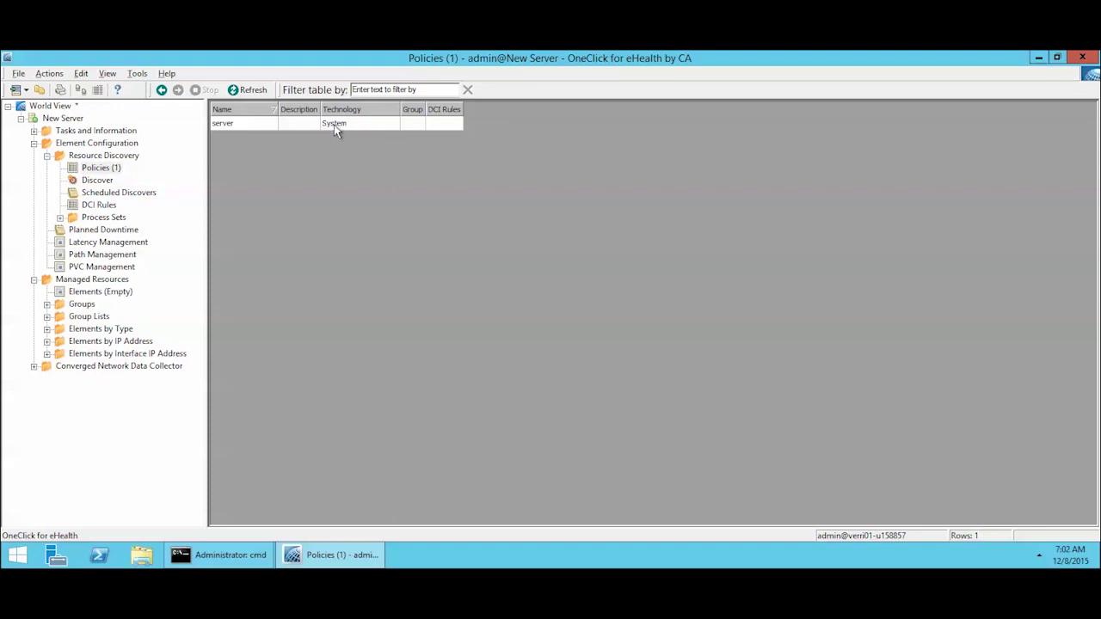
Step: Add 138.42.187.131 to the discovery's IP Address List
click(96, 181)
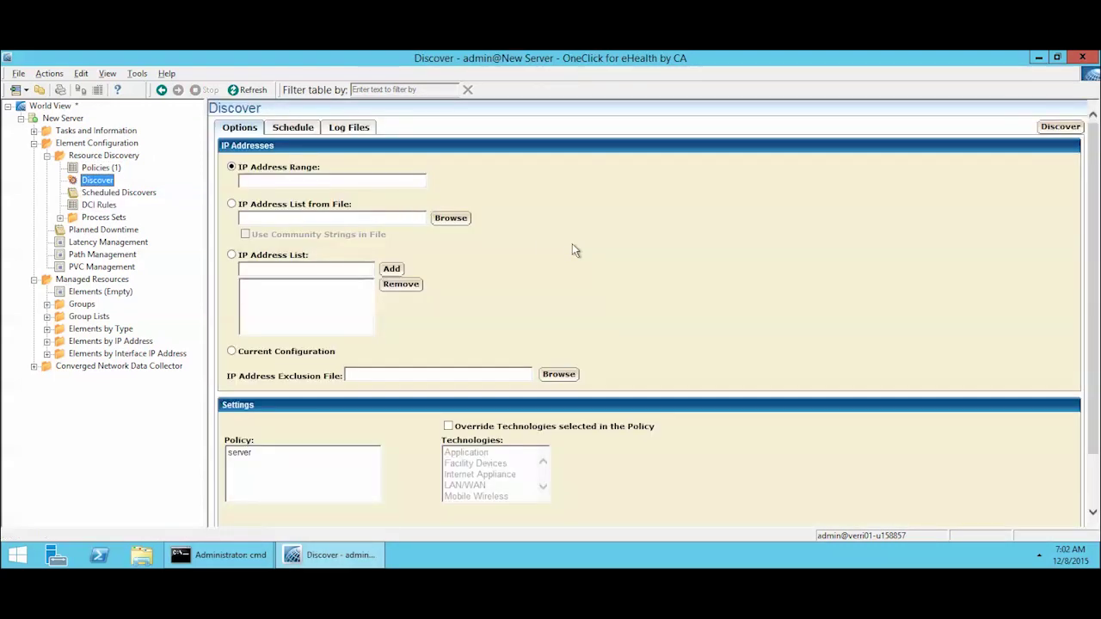
click(305, 178)
click(311, 217)
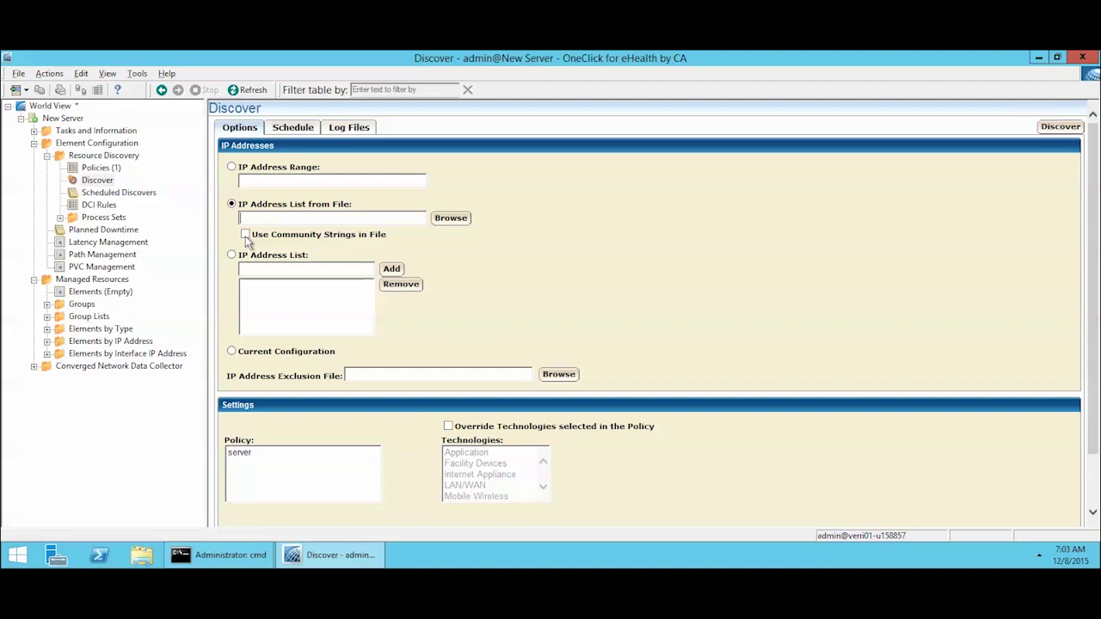
click(332, 269)
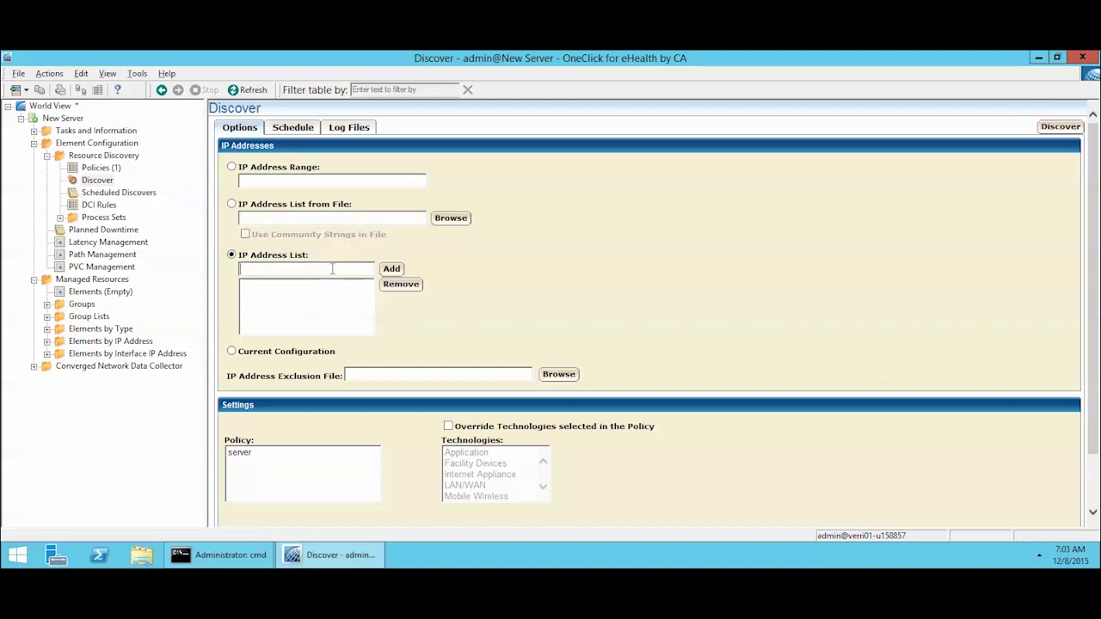
text(138.42.187.131)
click(391, 269)
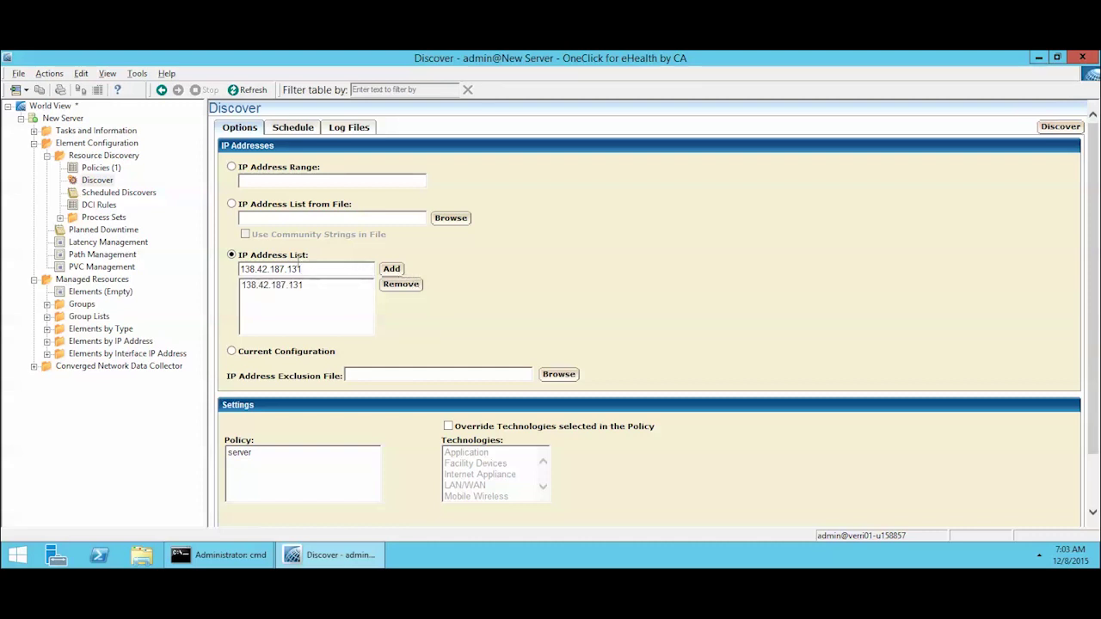
Step: Choose the server policy and the public community string for the discovery
scroll(660, 331, down, 2)
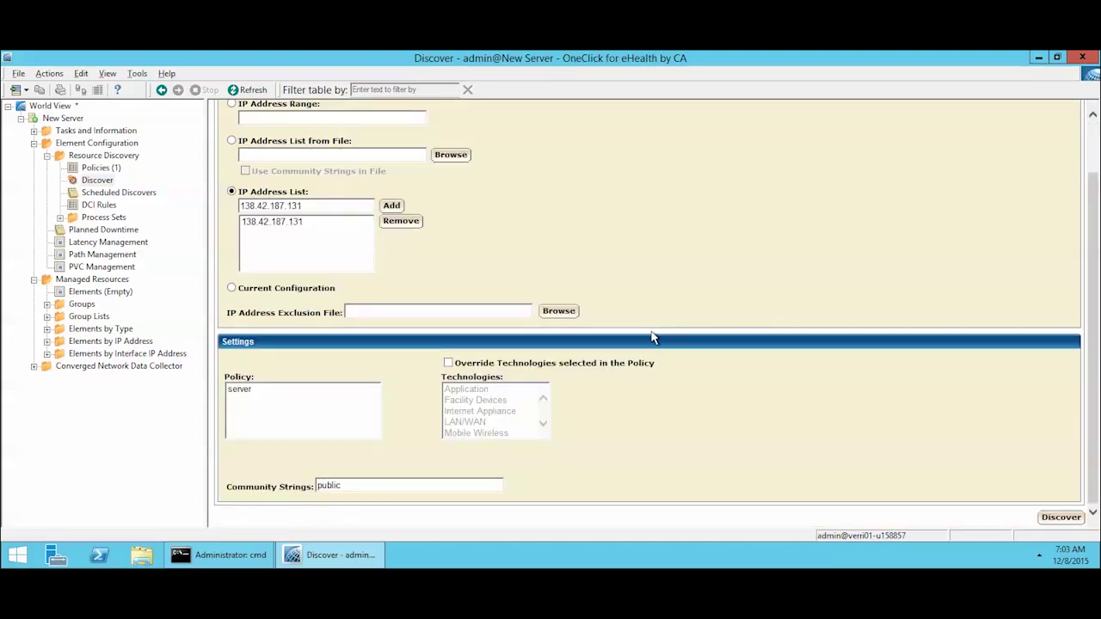
click(243, 391)
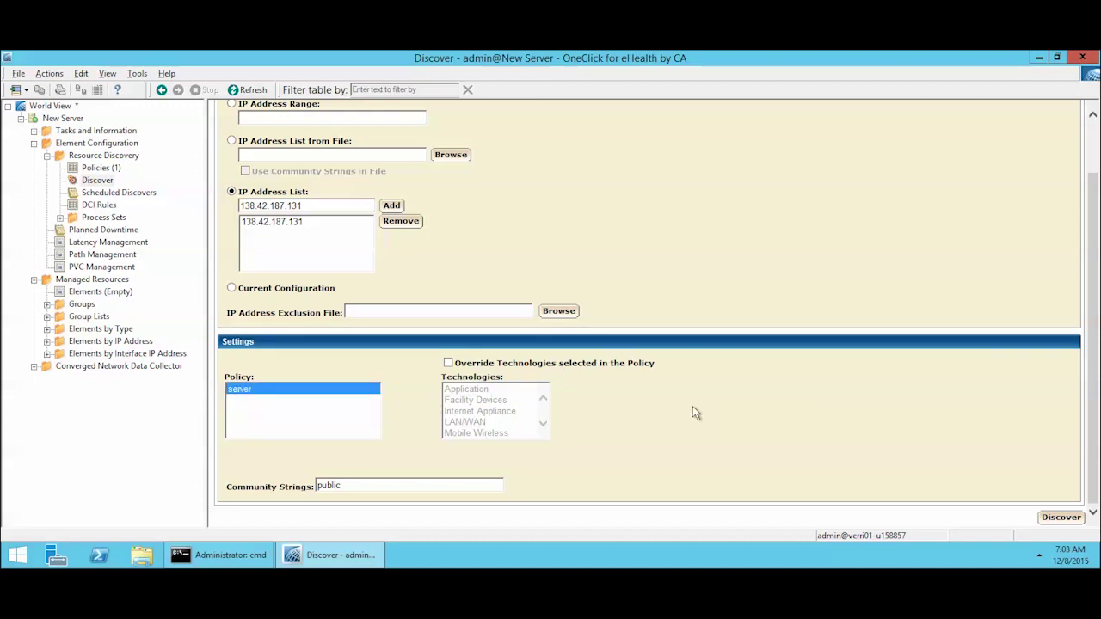
double_click(399, 489)
Step: Run the discovery against 138.42.187.131
click(1057, 517)
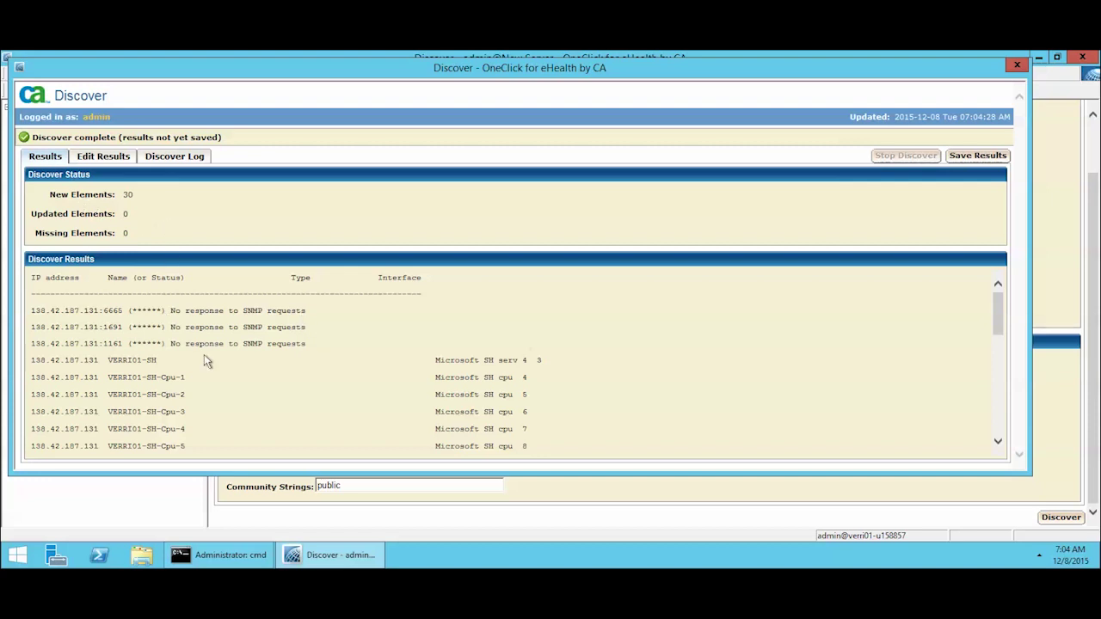
Step: Browse the 30 discovered elements in the Edit Results table
click(116, 157)
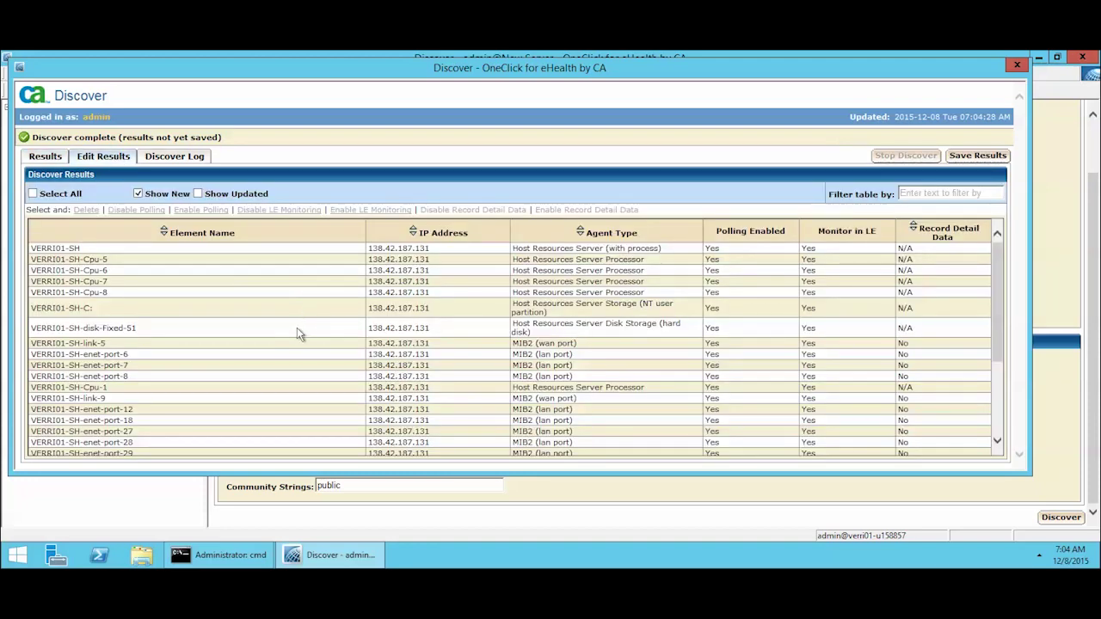
scroll(297, 328, down, 2)
scroll(296, 329, up, 3)
Step: Check the Discover Log, then save the results from the Results tab
click(177, 157)
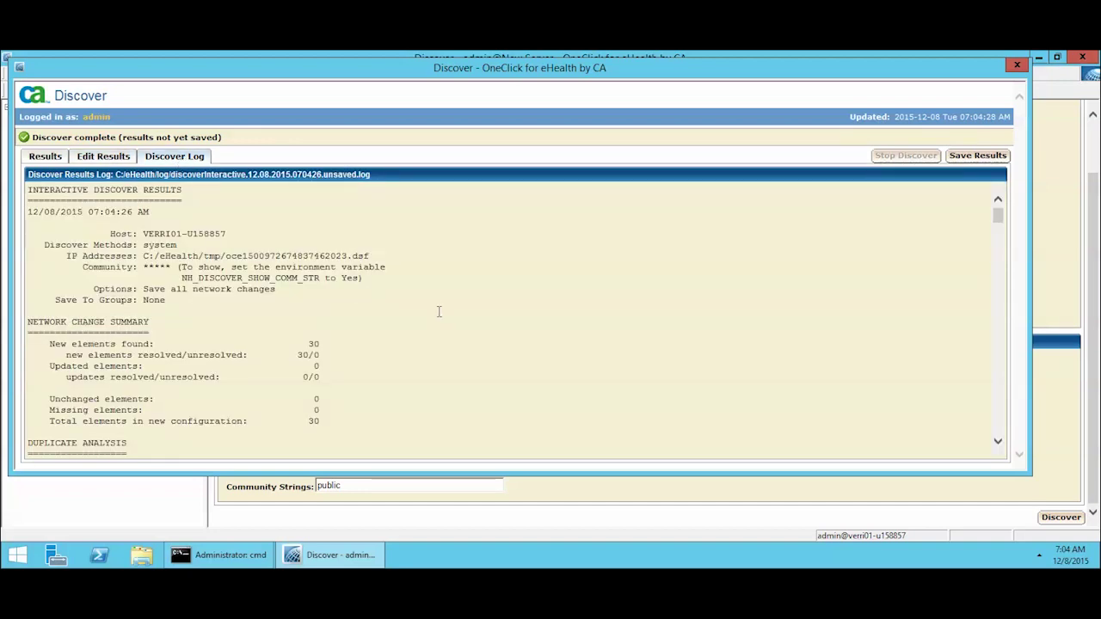
scroll(479, 344, down, 5)
scroll(490, 350, down, 13)
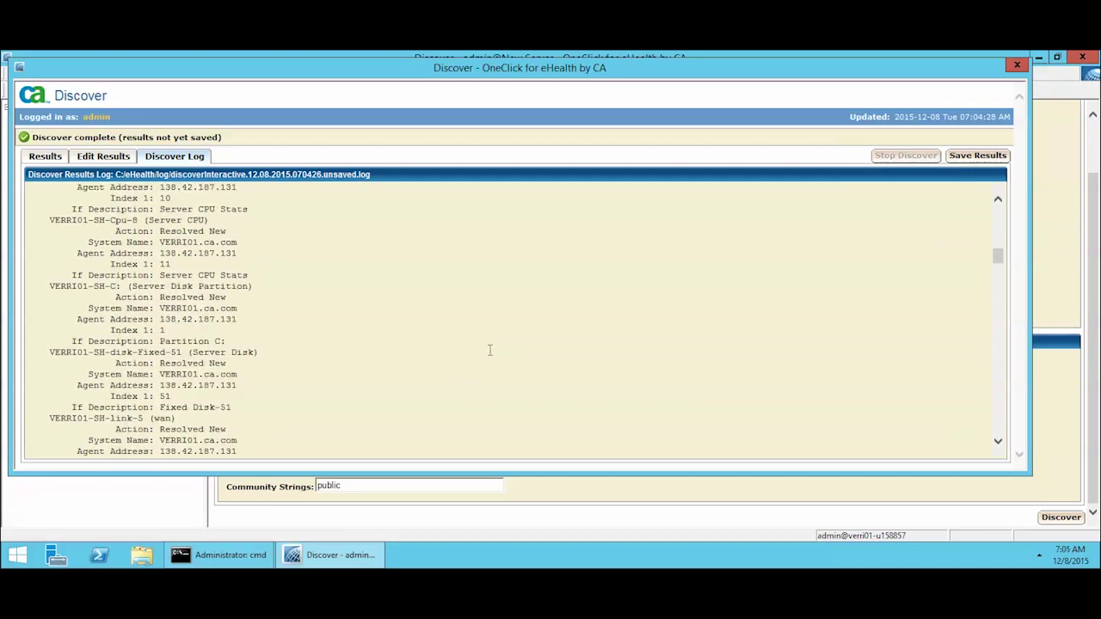
scroll(490, 350, up, 18)
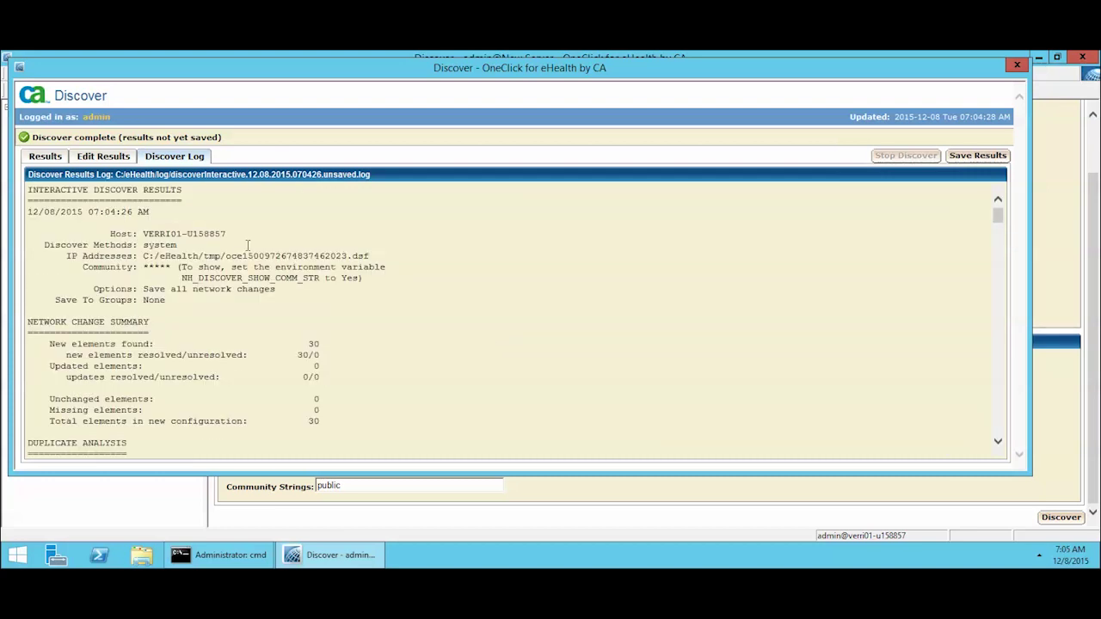
click(52, 157)
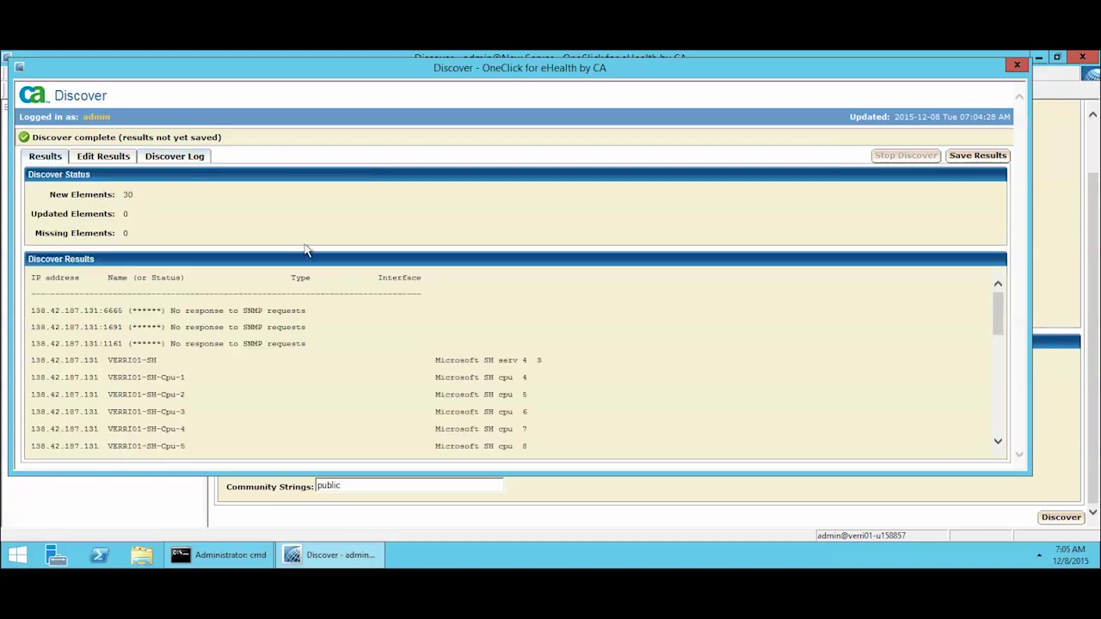
click(978, 155)
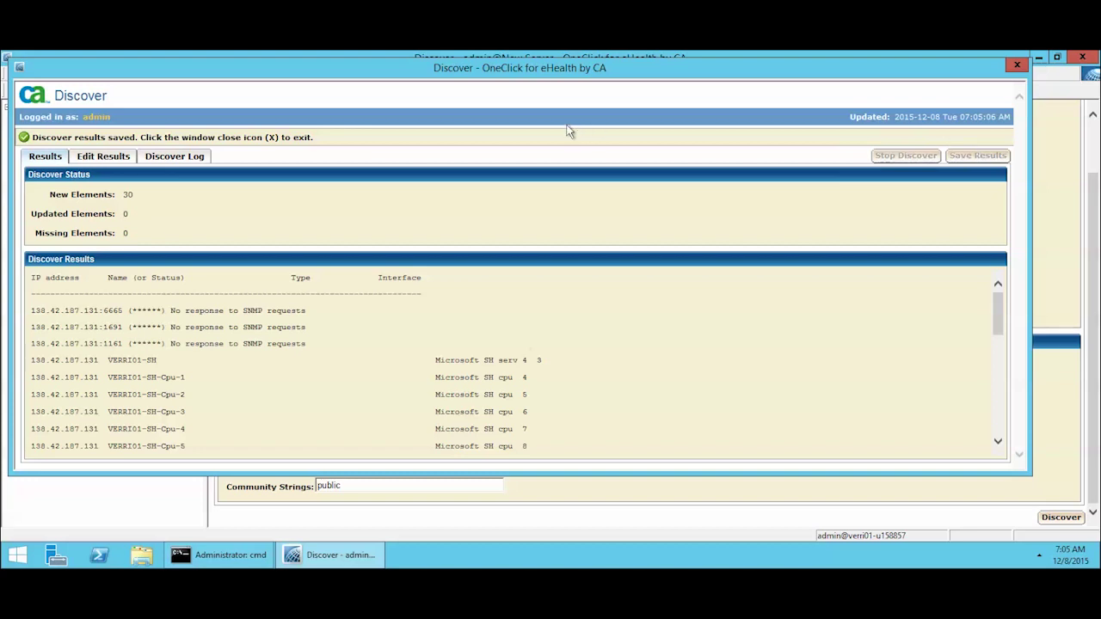
Step: Close Discover, list Managed Resources Elements, and widen Element Name for the 30 VERRI01-SH entries
click(1021, 67)
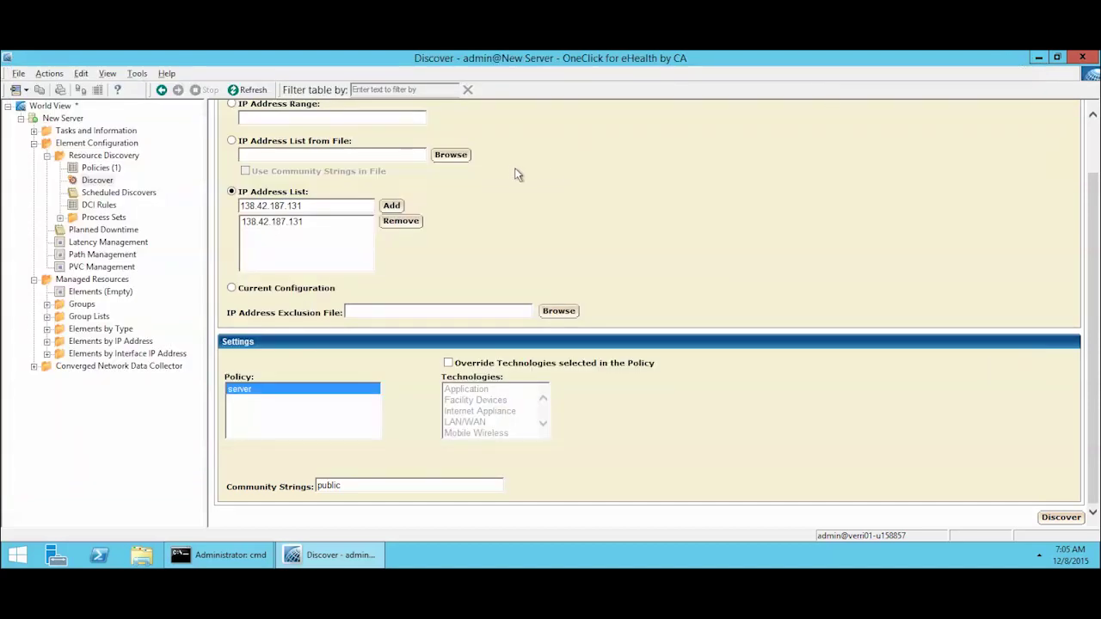
click(93, 281)
click(97, 293)
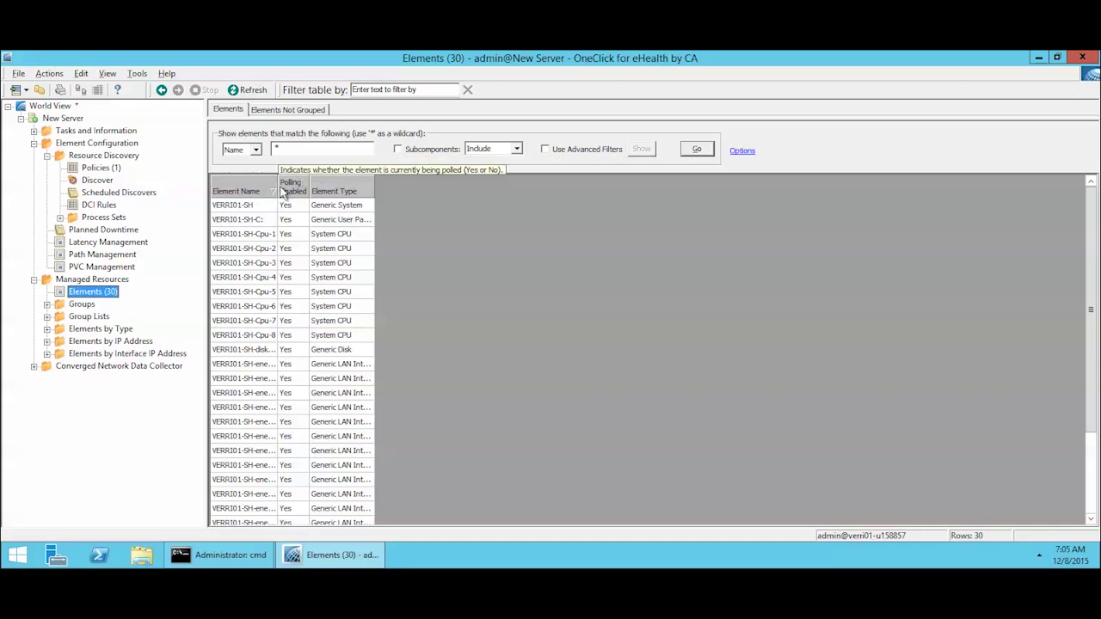
drag(274, 182, 324, 183)
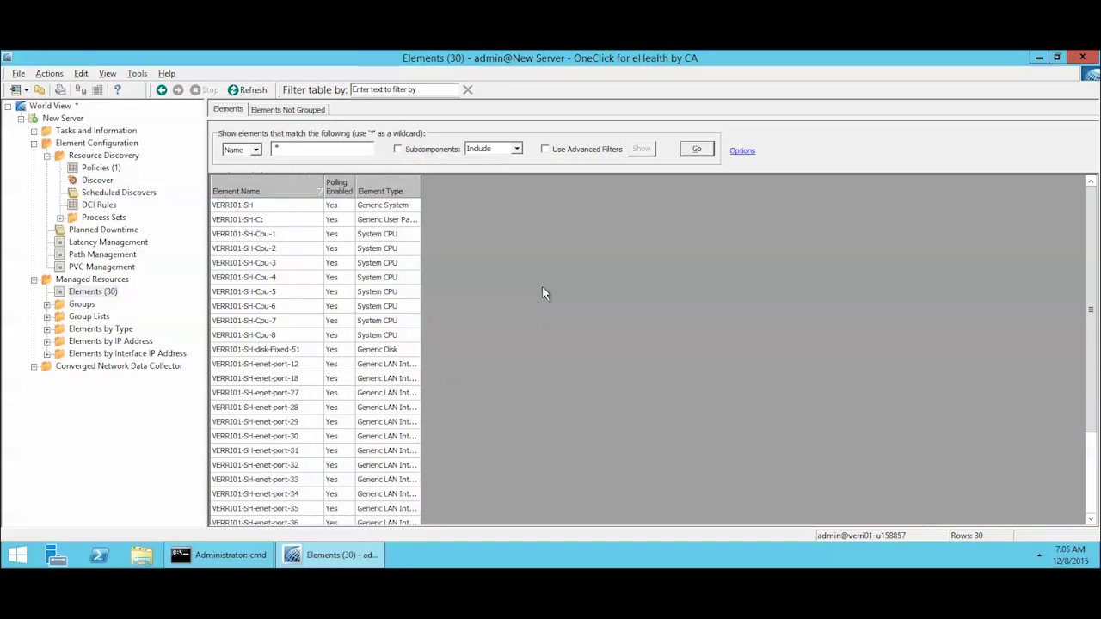
scroll(508, 306, down, 2)
scroll(488, 326, down, 1)
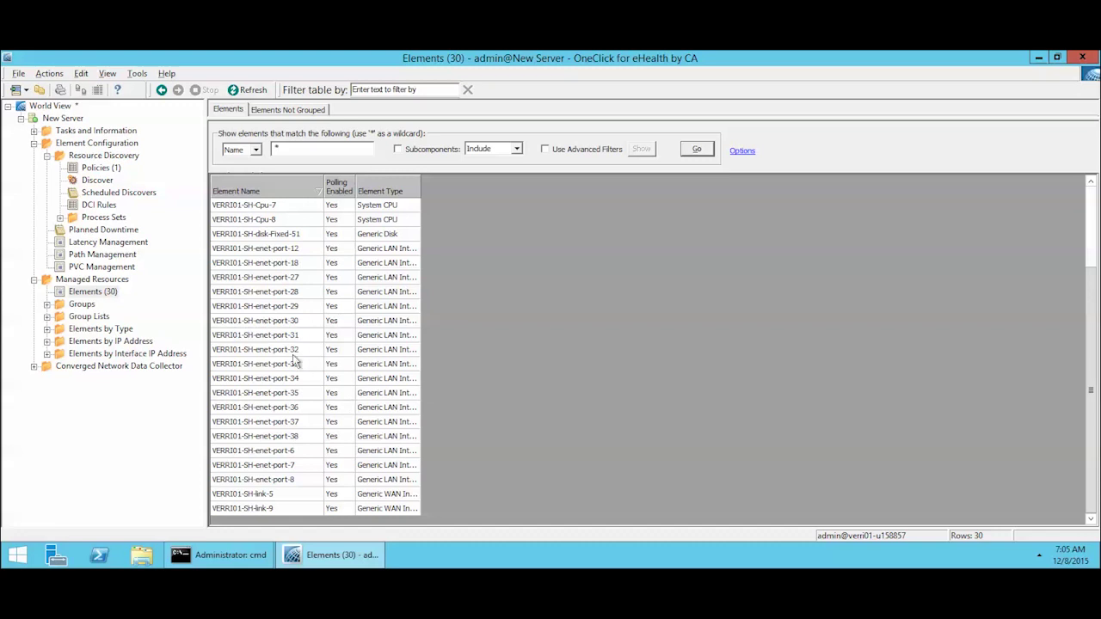
scroll(284, 321, up, 3)
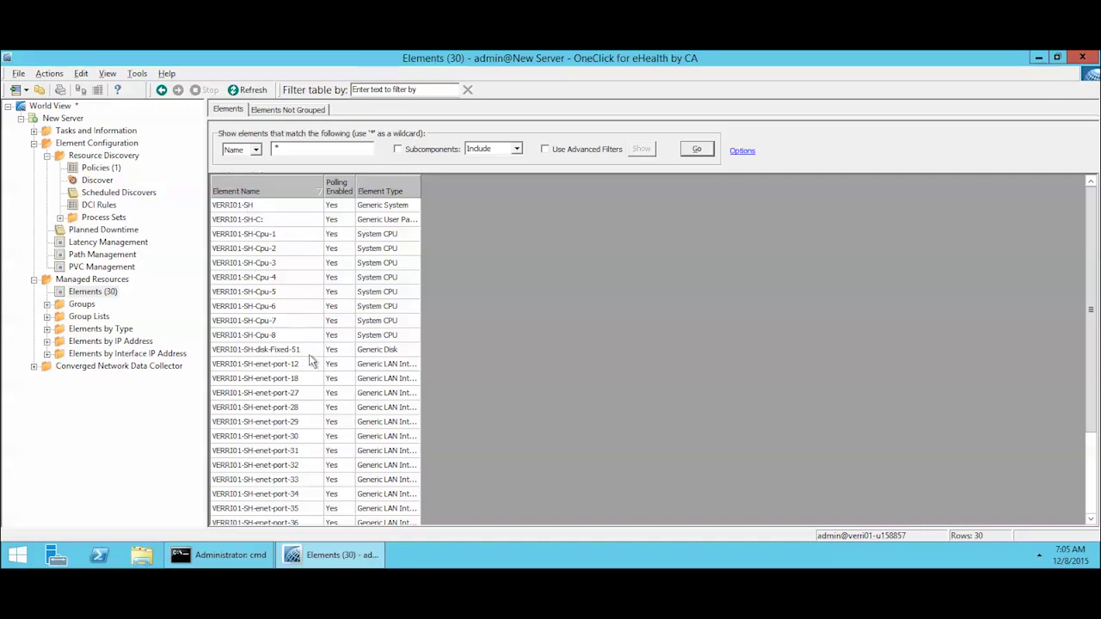
scroll(308, 366, down, 3)
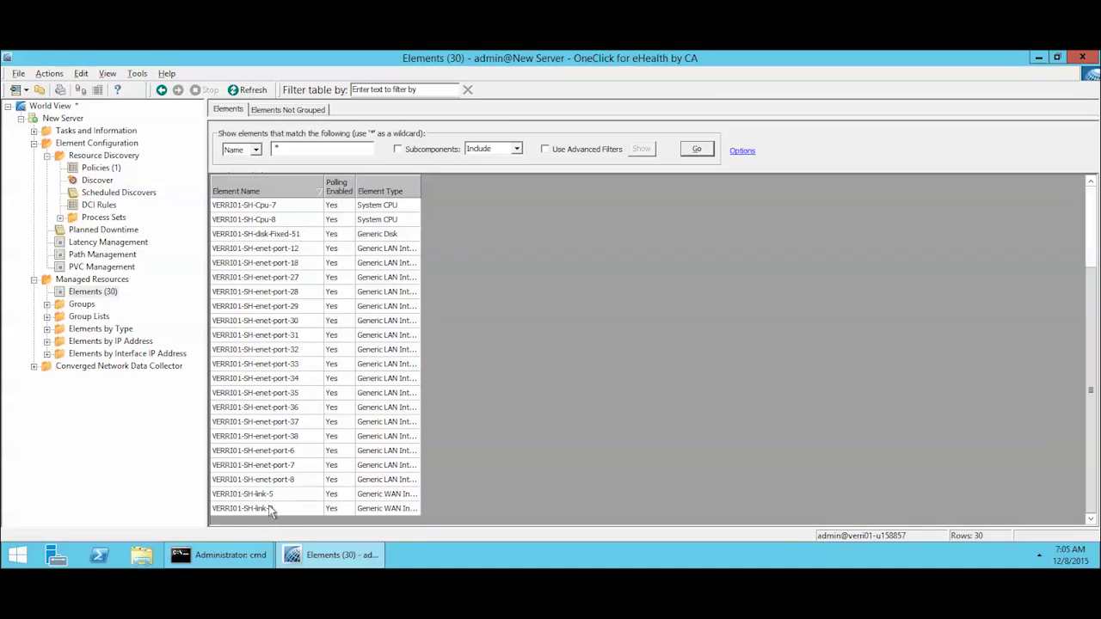
scroll(499, 394, up, 3)
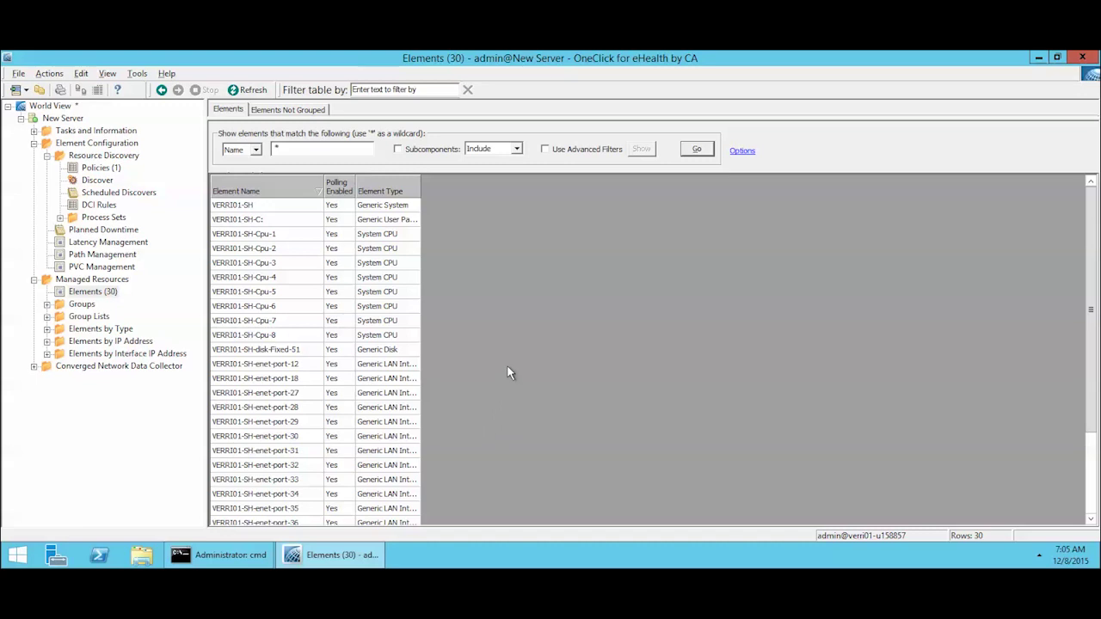